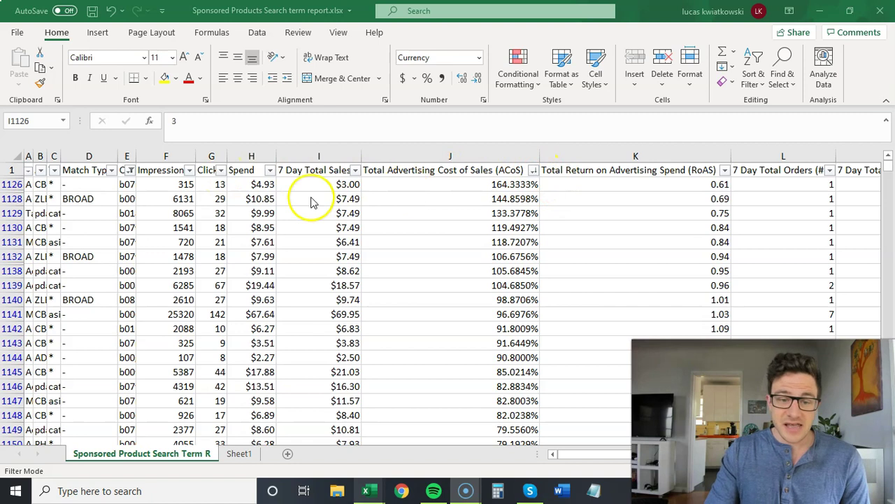
Step: Sort the search term report by clicks from largest to smallest, and by 7 Day Total Sales from smallest to largest
click(221, 175)
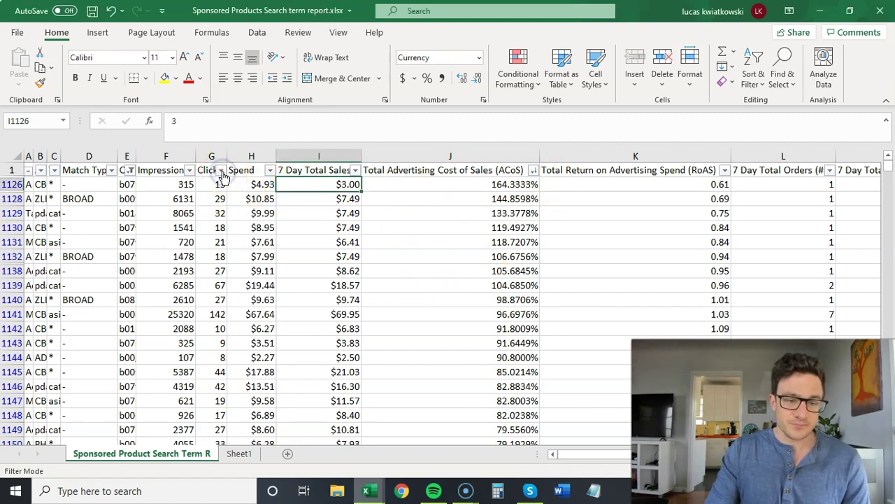
click(221, 173)
click(189, 207)
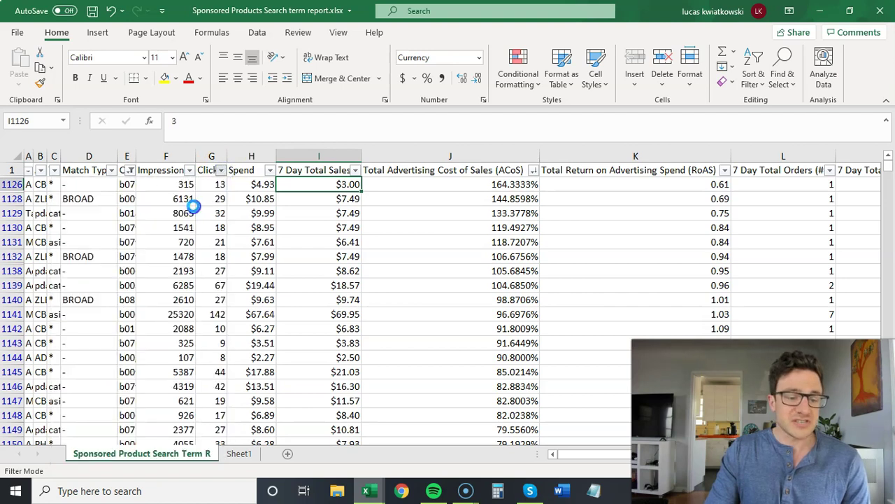
click(355, 172)
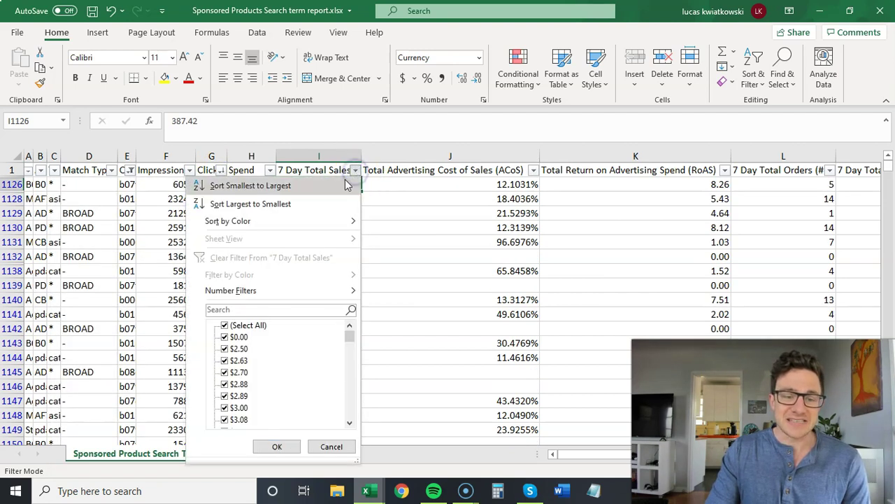
click(342, 184)
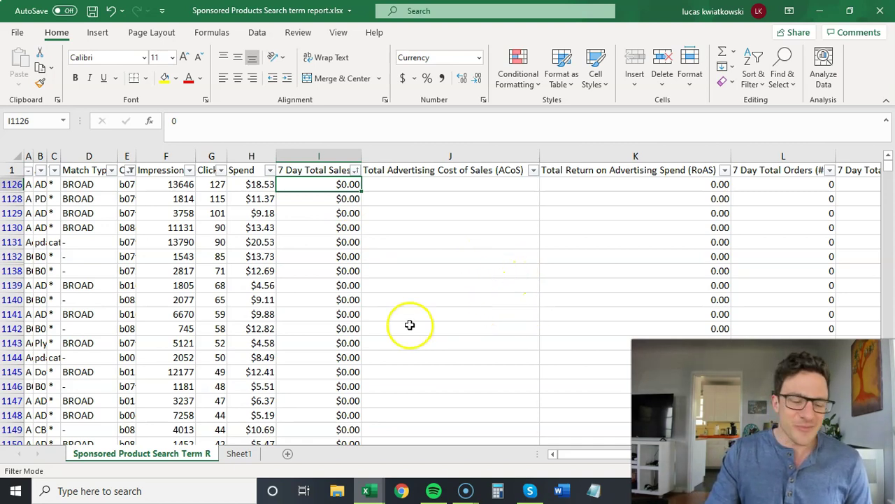
Step: Open Sheet1 and examine its campaign names, ad group names and targeting entries, comparing the asterisk rows with the asin rows
click(239, 455)
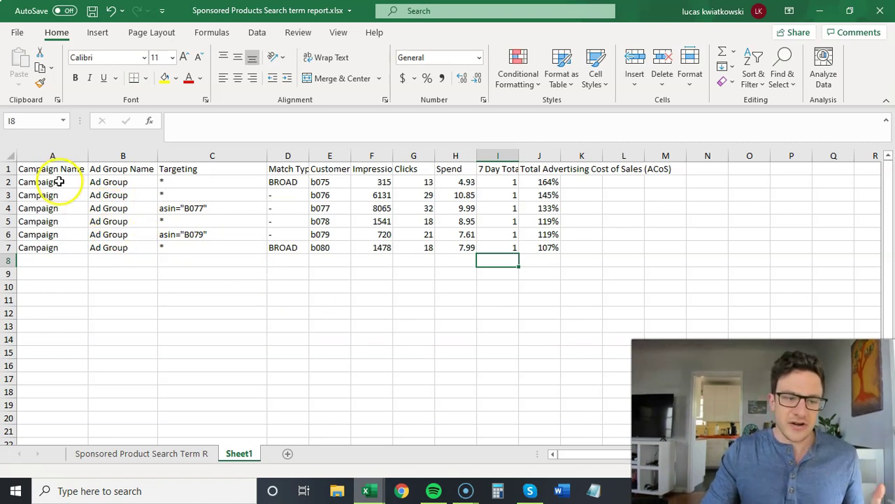
drag(60, 182, 61, 233)
drag(119, 181, 124, 233)
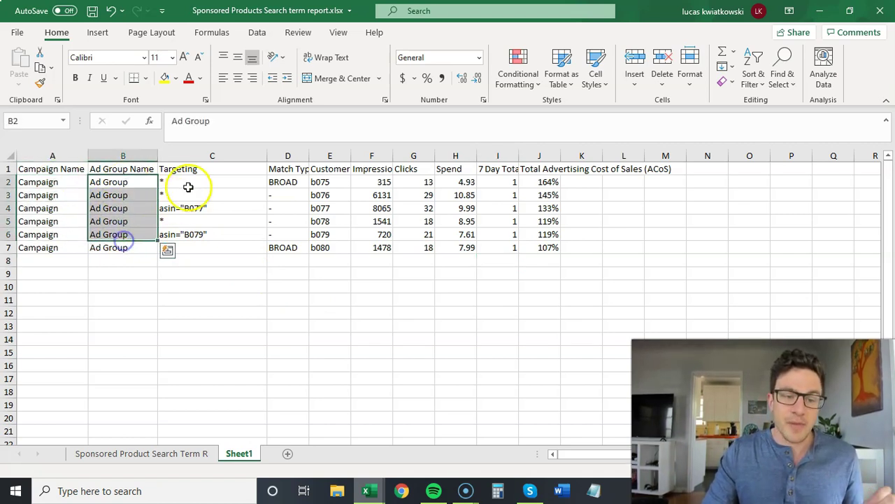
click(191, 183)
drag(191, 183, 189, 194)
key(ctrl+v)
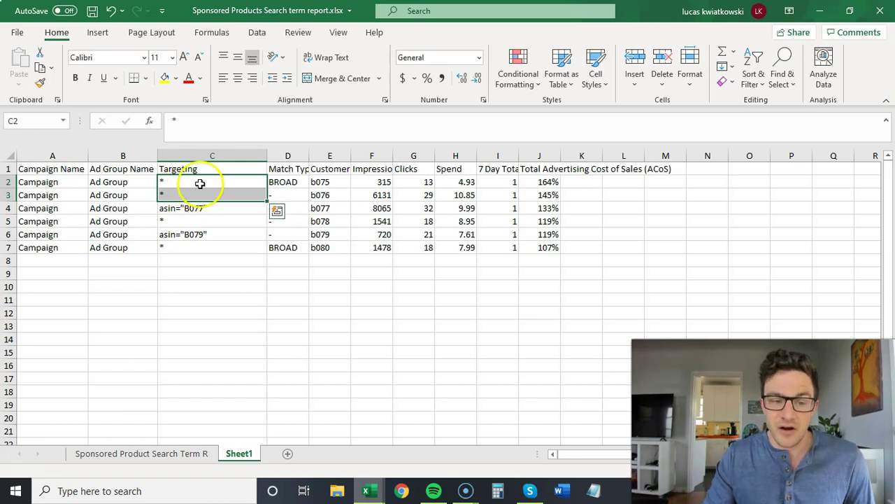
mouse_move(205, 192)
mouse_down()
mouse_move(214, 182)
mouse_move(214, 193)
mouse_up()
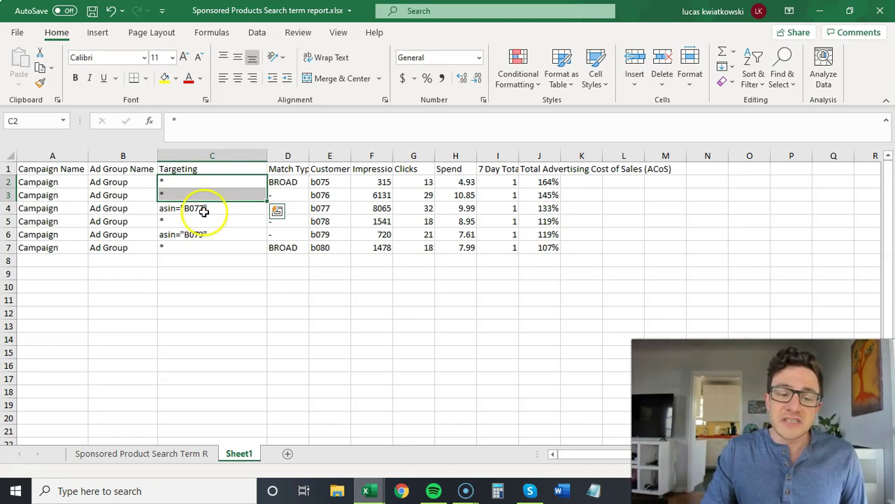
click(209, 208)
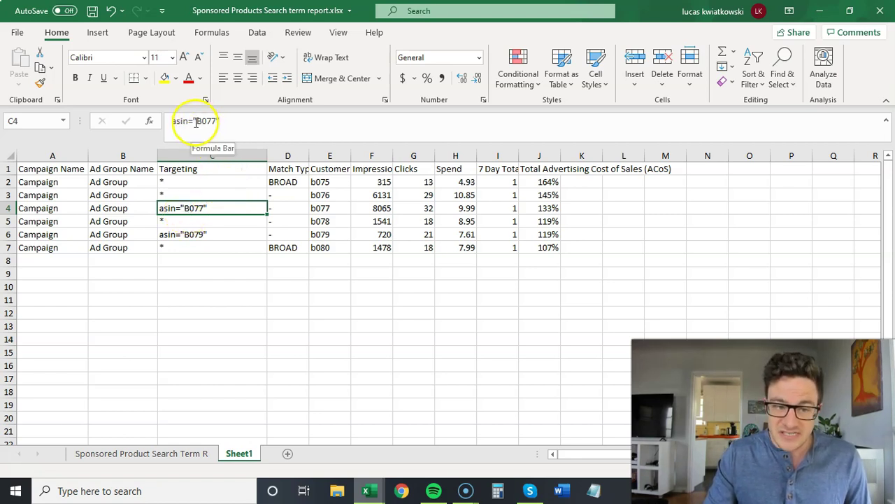
click(219, 235)
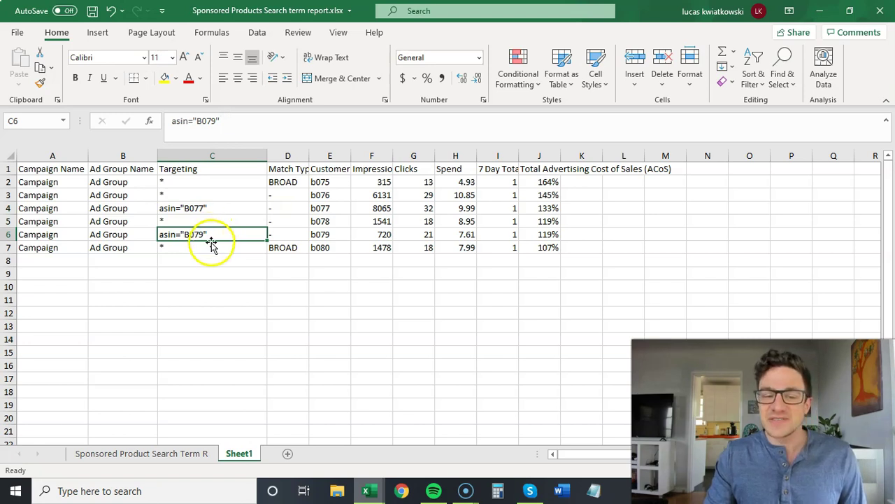
click(217, 246)
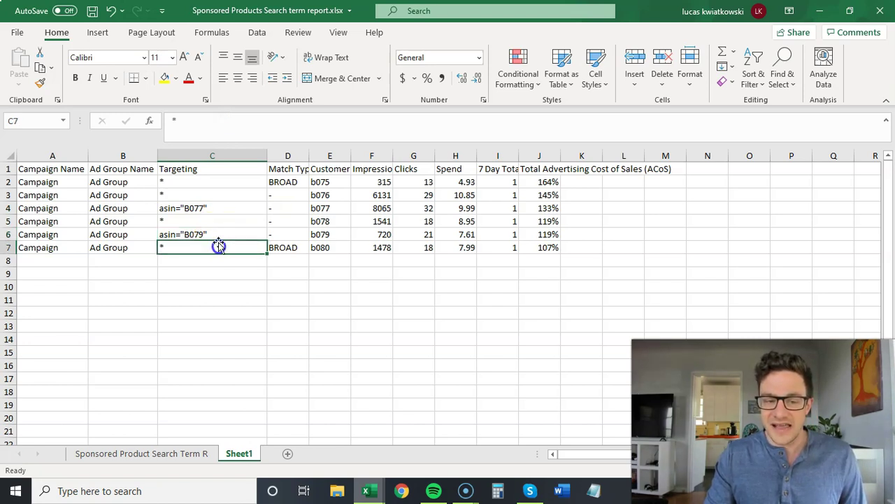
click(220, 235)
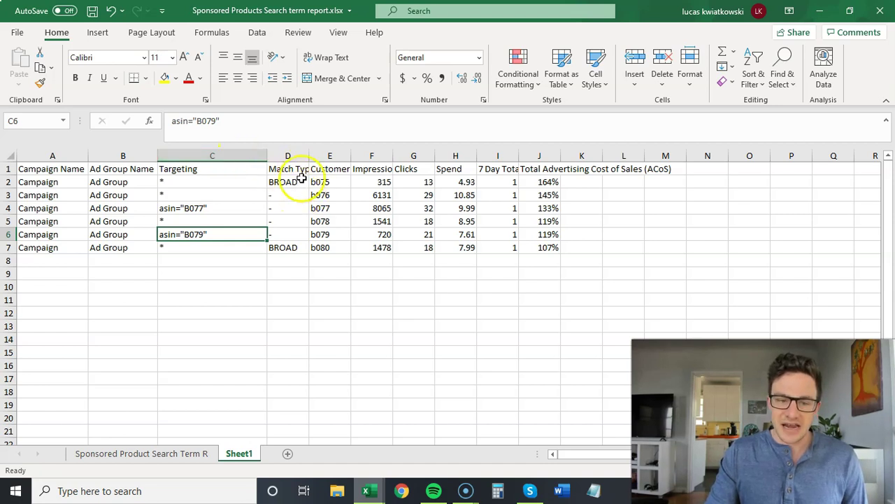
Step: Examine the customer search term ASINs in Sheet1 alongside their ACoS values, ad groups and targeting
drag(338, 183, 341, 247)
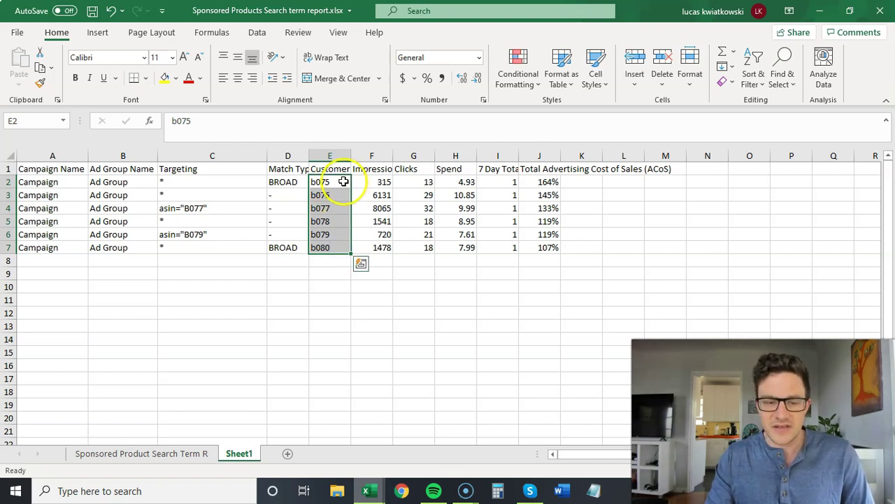
drag(343, 182, 340, 247)
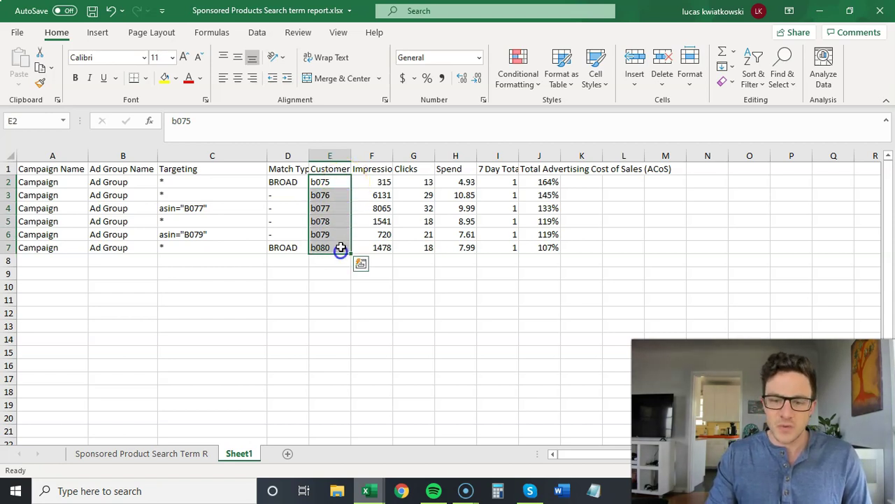
click(341, 183)
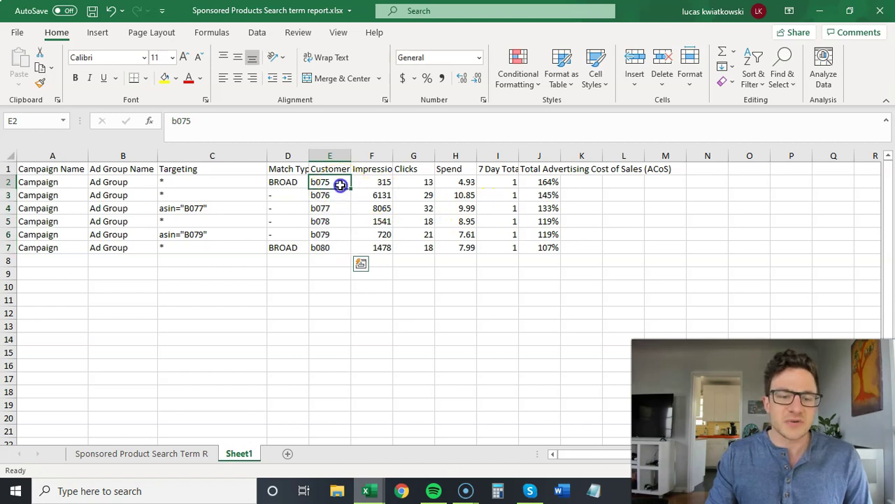
drag(341, 183, 340, 251)
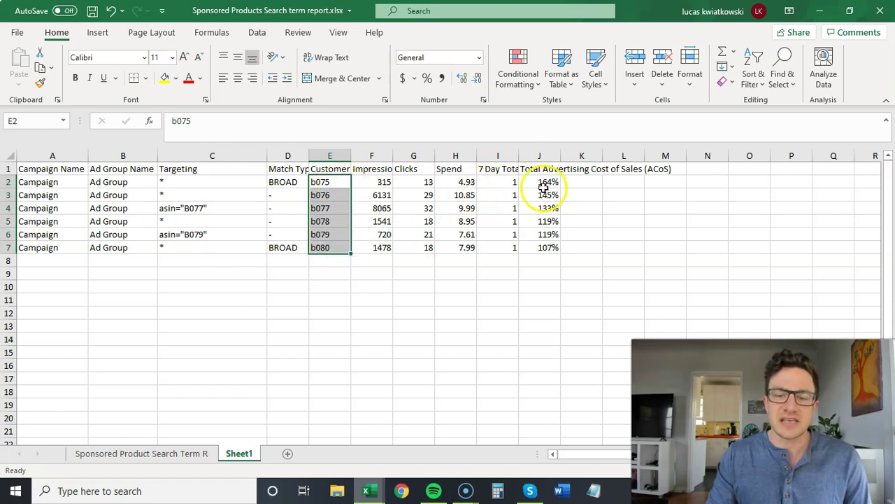
drag(544, 187, 544, 249)
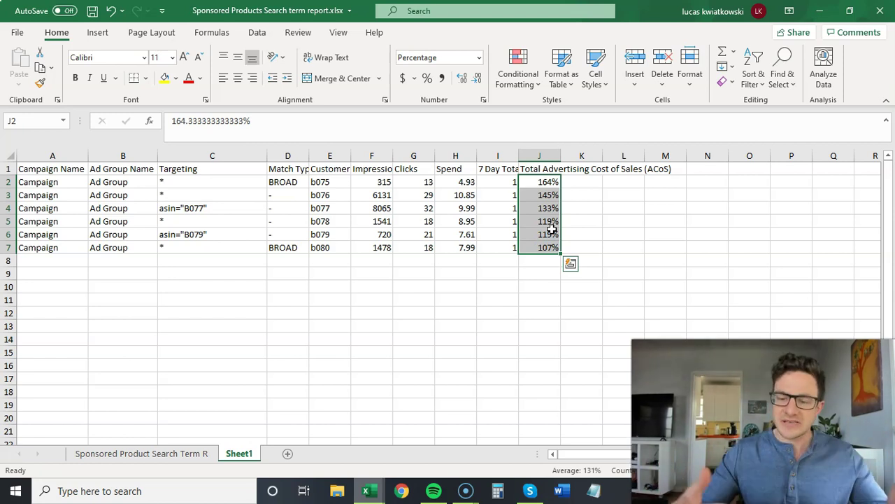
drag(124, 182, 128, 195)
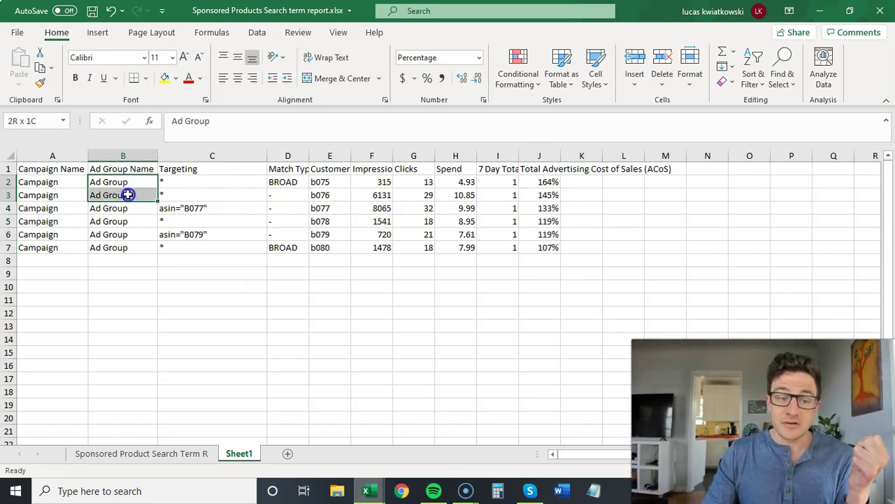
click(122, 207)
click(193, 208)
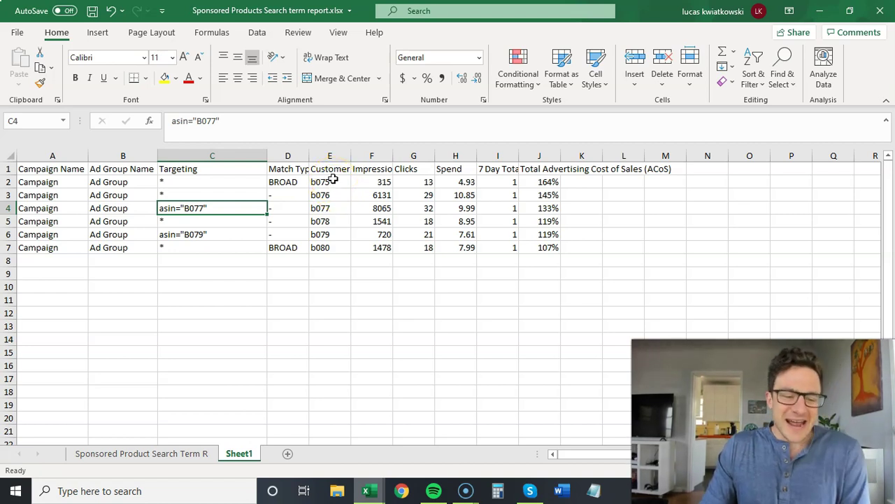
drag(327, 182, 326, 239)
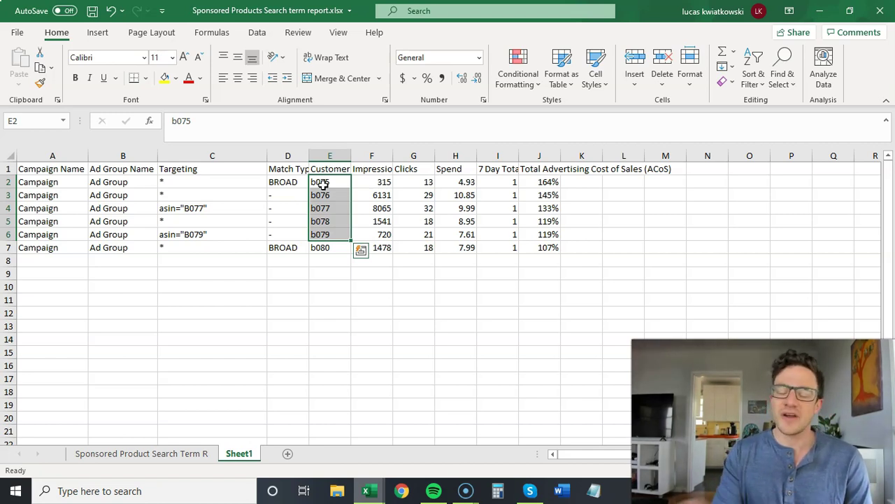
click(320, 285)
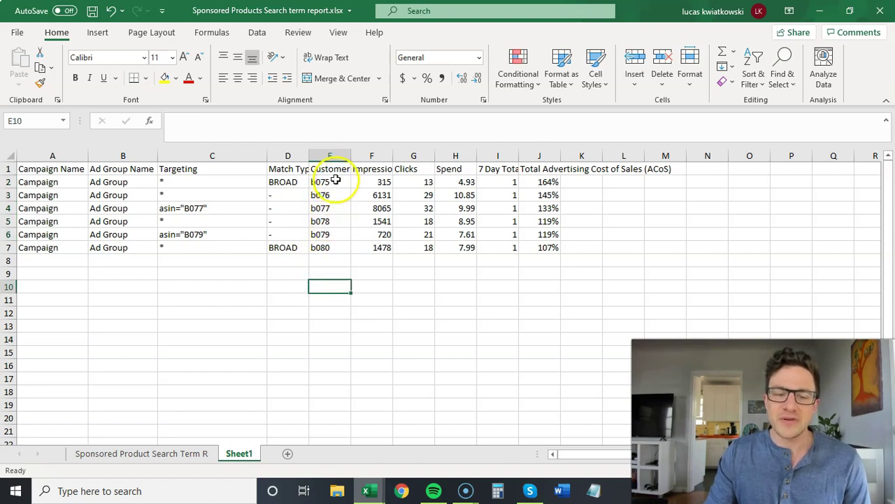
Step: Copy the customer search term ASINs in E2:E7 into a new blank Word document
drag(332, 184, 328, 244)
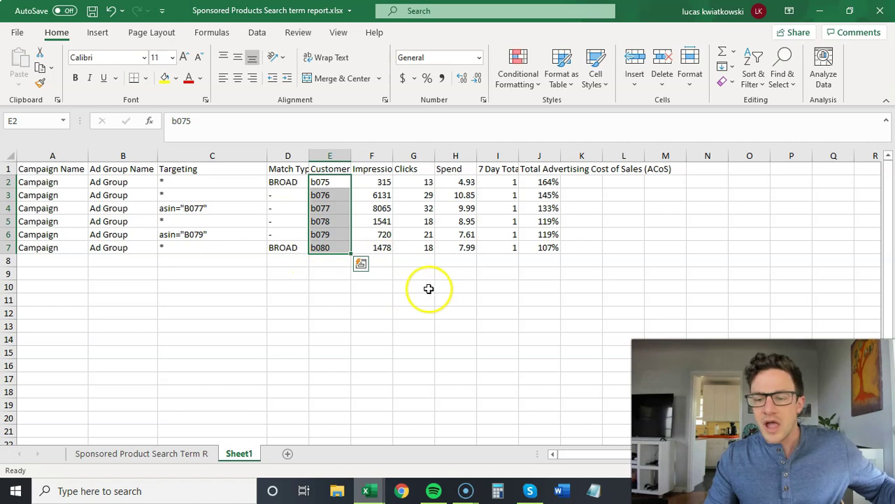
key(ctrl+c)
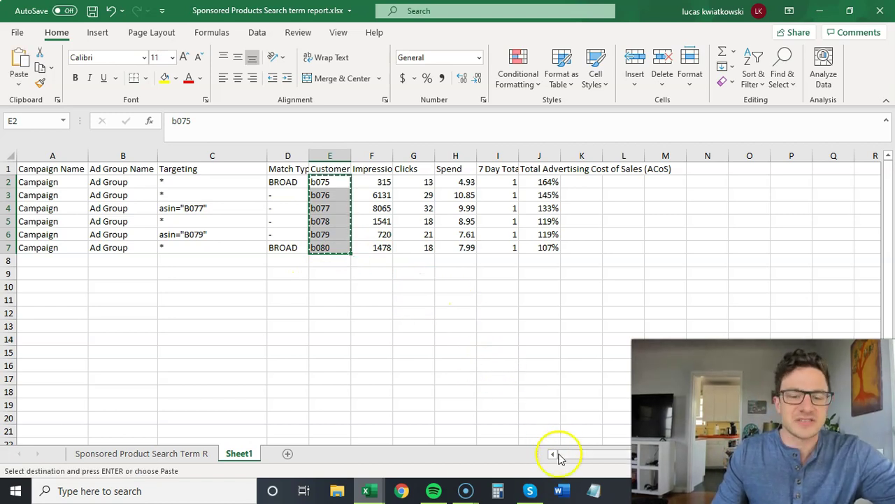
click(562, 491)
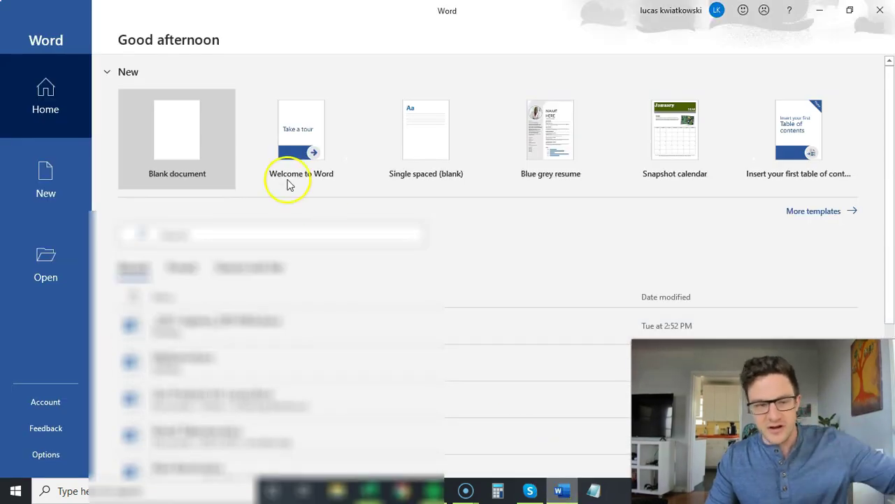
click(216, 153)
key(ctrl+v)
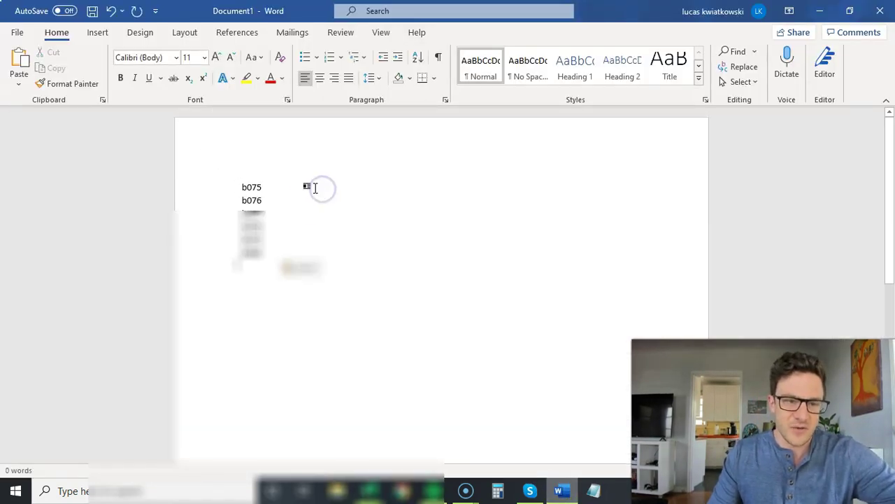
Step: Convert the pasted ASIN list to uppercase and copy the six converted entries
key(ctrl+a)
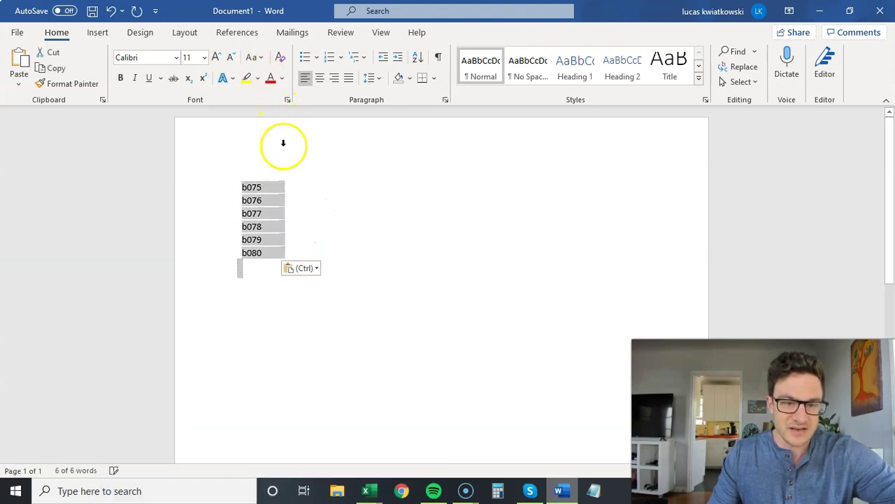
click(256, 58)
click(287, 94)
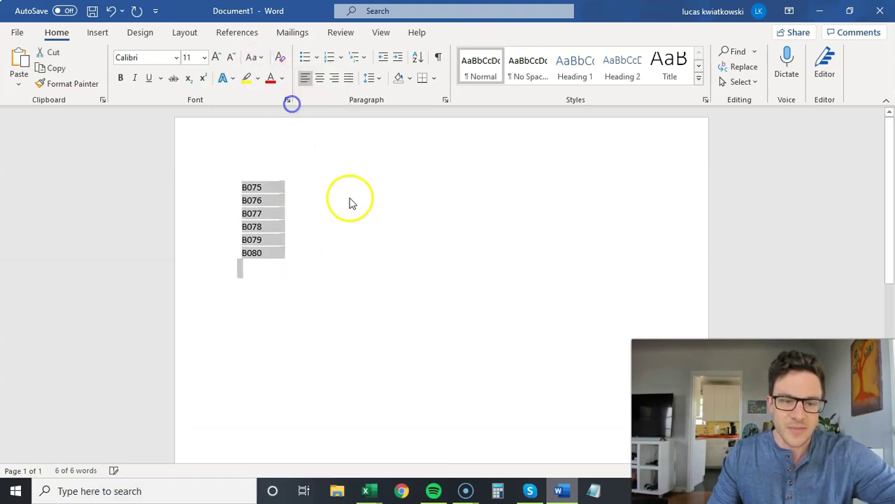
key(ctrl+z)
drag(266, 252, 233, 189)
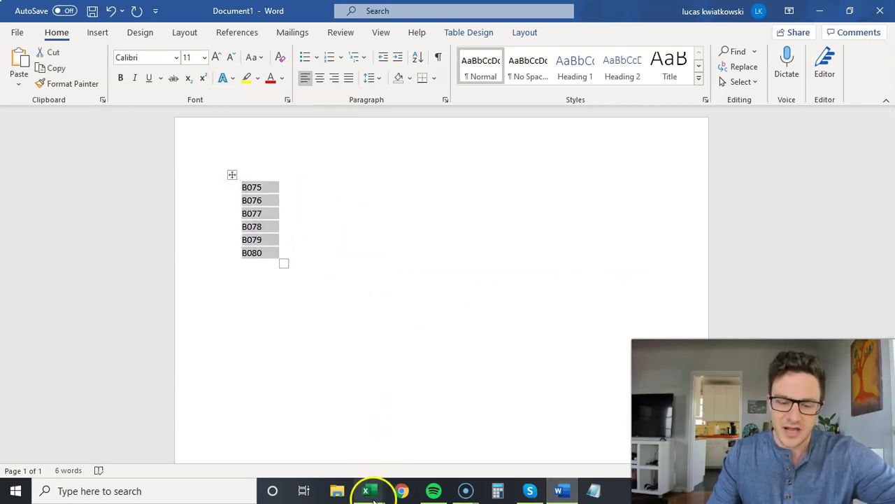
Step: Switch back to Excel and paste the uppercase ASINs over the lowercase ones in E2:E7 of Sheet1
click(371, 493)
click(329, 431)
key(ctrl+v)
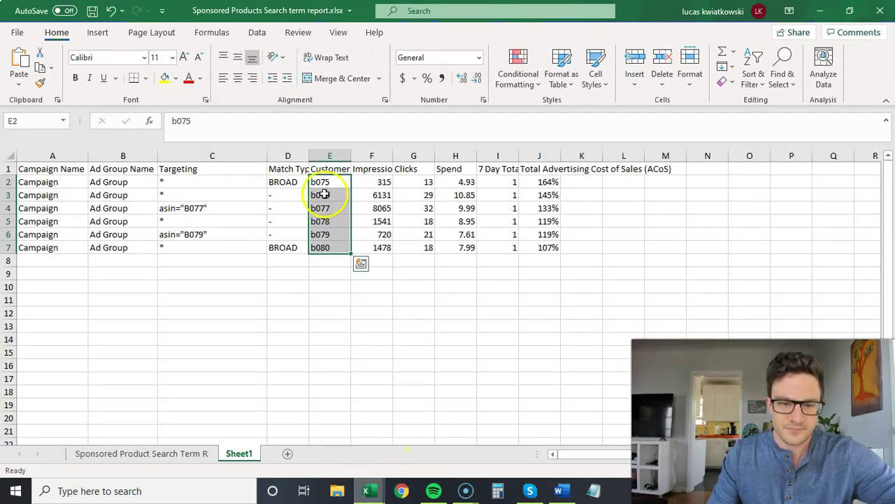
click(322, 181)
right_click(324, 180)
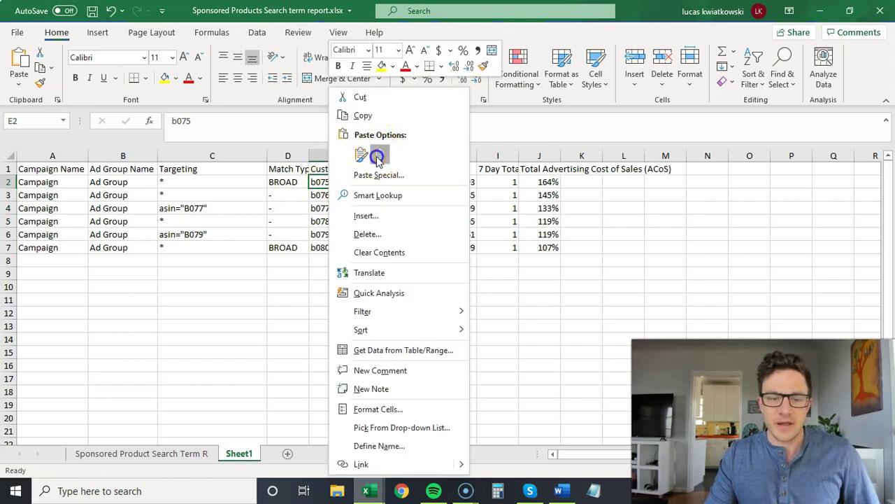
click(377, 157)
click(312, 326)
mouse_move(462, 488)
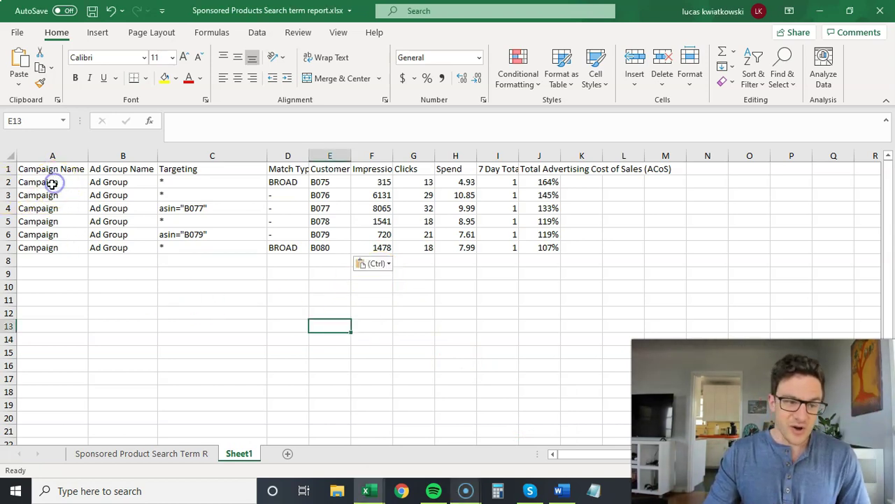
drag(49, 181, 123, 243)
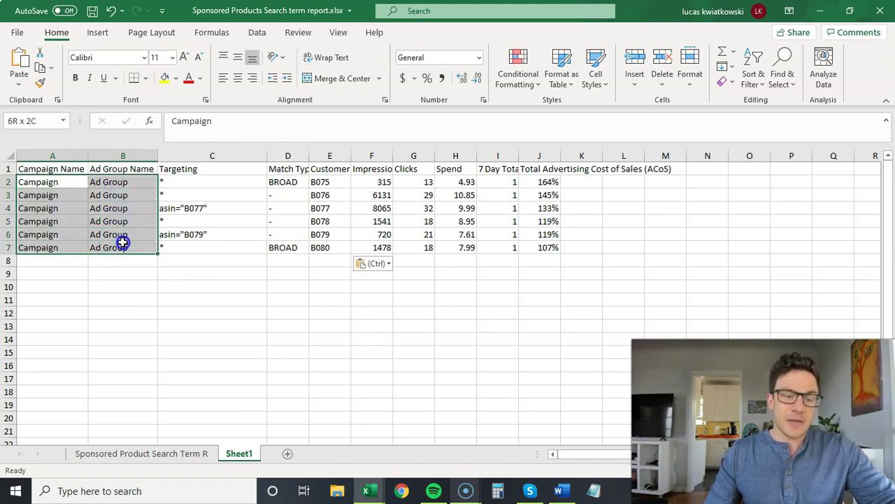
key(ctrl+c)
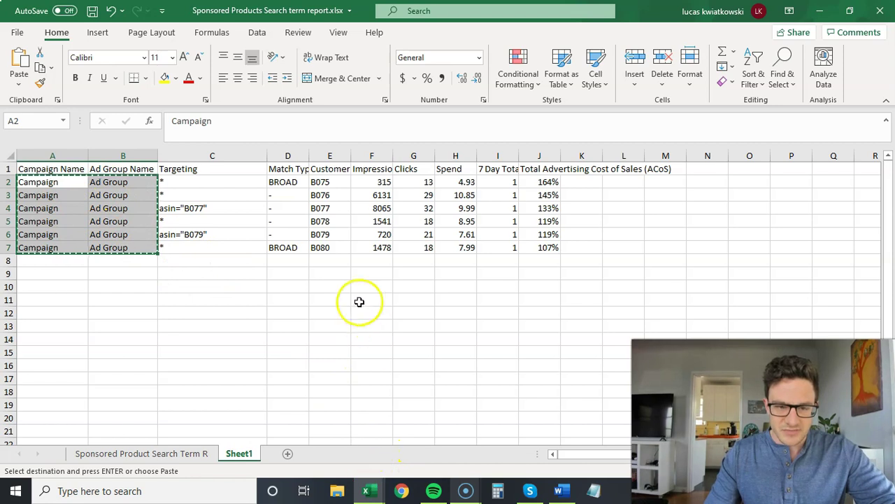
text(`)
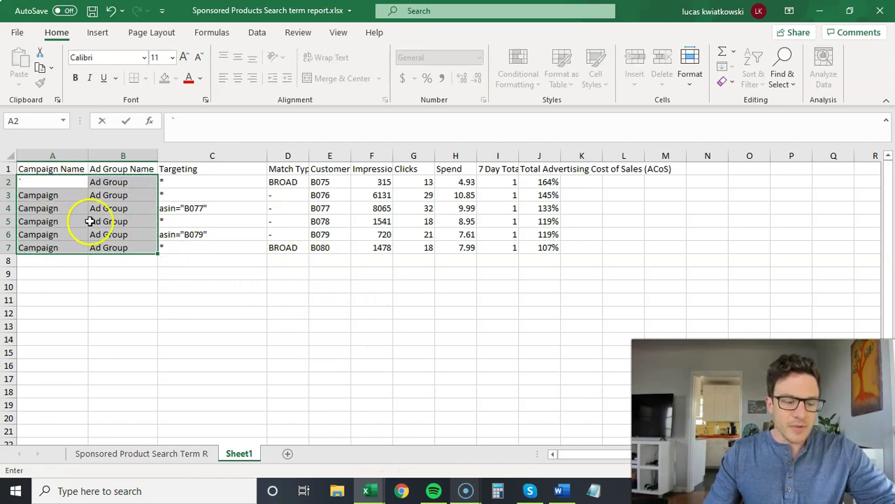
key(Escape)
Step: Copy the campaign and ad group names in A2:B7 together with the uppercase ASINs in E2:E7
drag(60, 182, 140, 244)
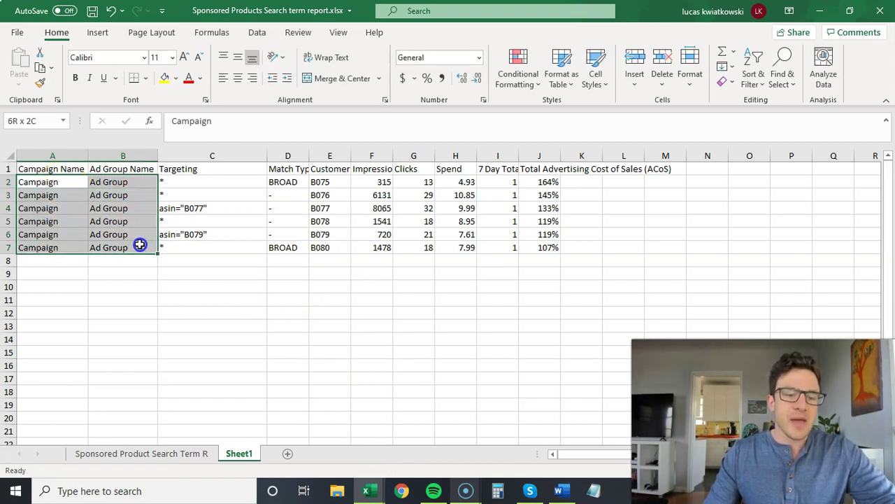
drag(329, 182, 336, 240)
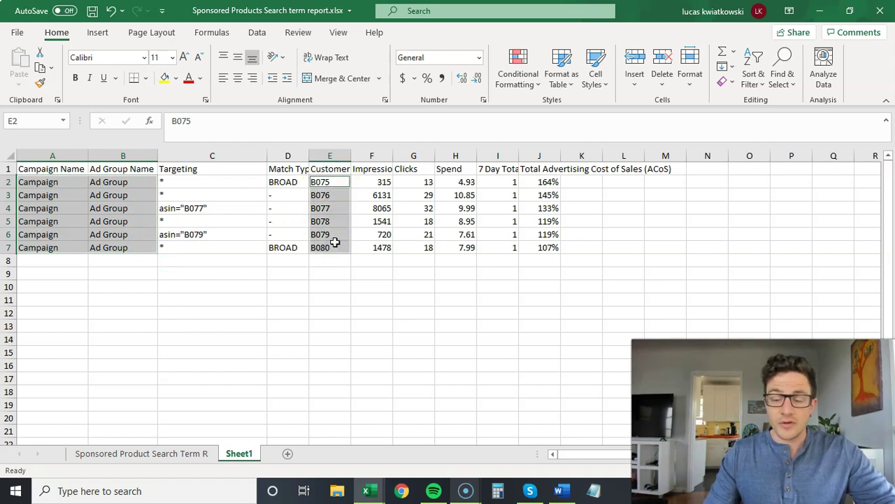
drag(335, 242, 335, 245)
key(ctrl+c)
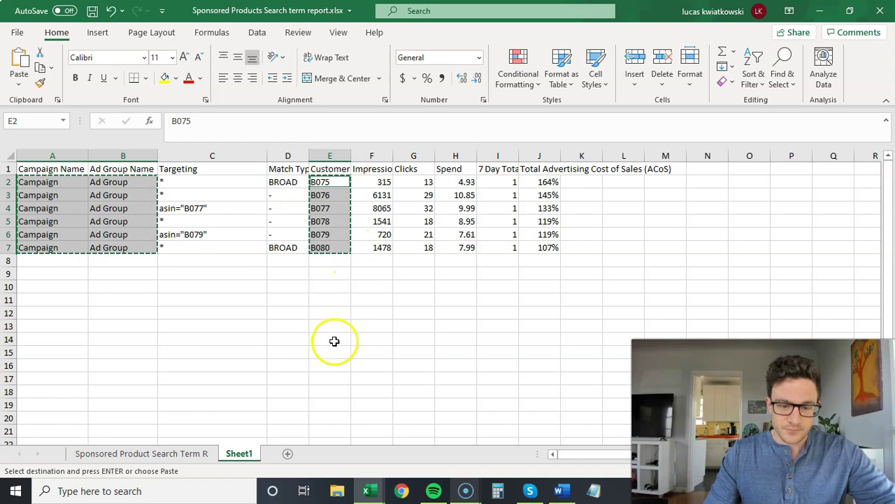
Step: Switch to the ACTUAL BULK UPLOADS.xlsx workbook and paste the copied data starting at D2 in the Campaign column
mouse_move(368, 480)
click(408, 436)
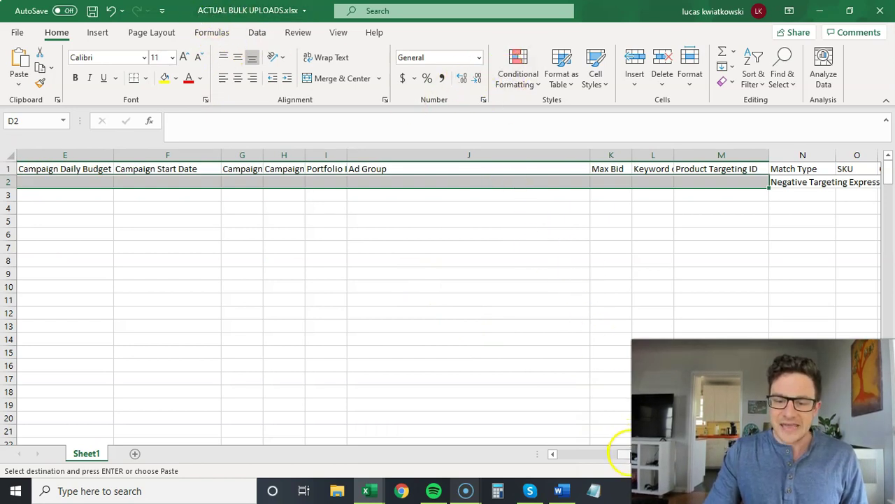
drag(621, 453, 562, 450)
drag(301, 235, 281, 224)
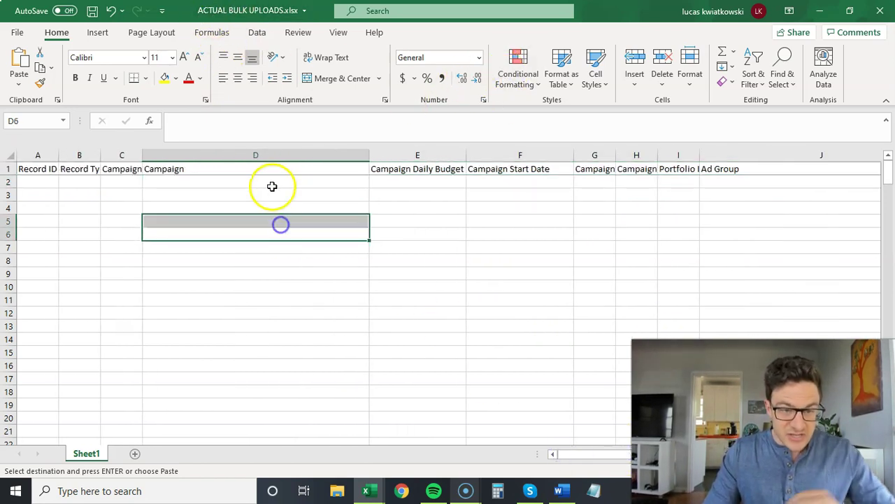
click(273, 183)
key(ctrl+v)
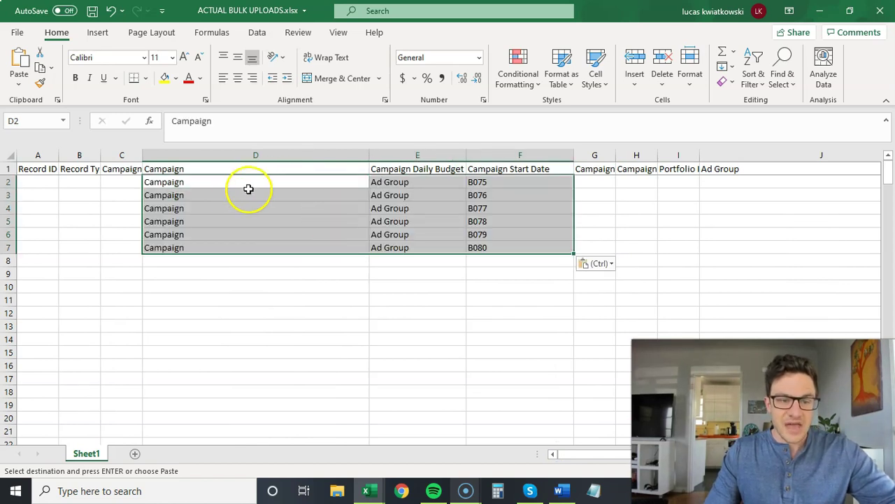
Step: Copy the ad group names from E2:E7 into the Ad Group column starting at J2
drag(248, 189, 256, 244)
drag(392, 181, 398, 250)
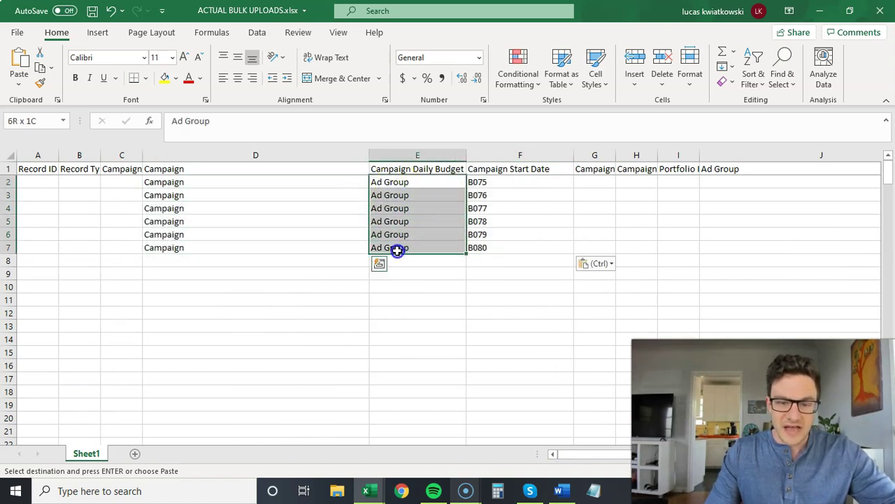
key(ctrl+c)
drag(616, 455, 633, 454)
click(426, 184)
key(ctrl+v)
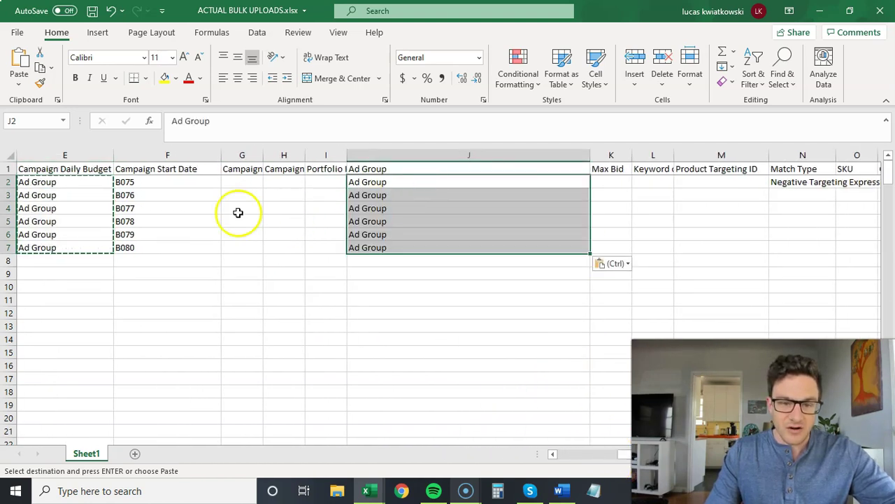
Step: Clear the misplaced ad group names from E2:E7 under Campaign Daily Budget
click(110, 260)
drag(77, 183, 85, 248)
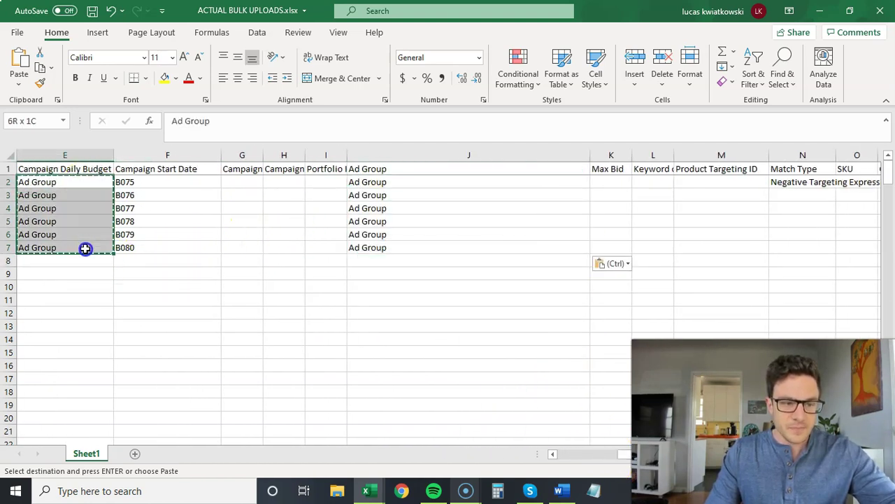
key(Delete)
Step: Move the ASINs from F2:F7 into the Keyword or Product Targeting column starting at L2
drag(143, 181, 140, 246)
key(ctrl+v)
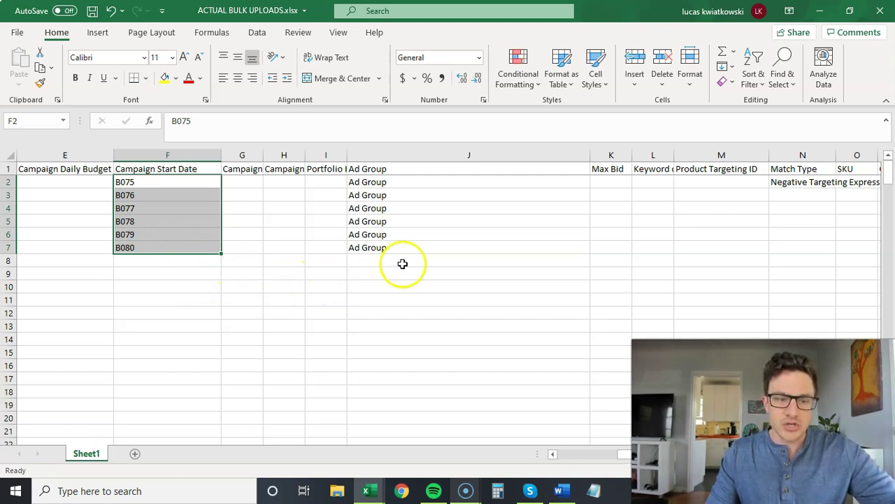
key(ctrl+c)
key(ctrl+v)
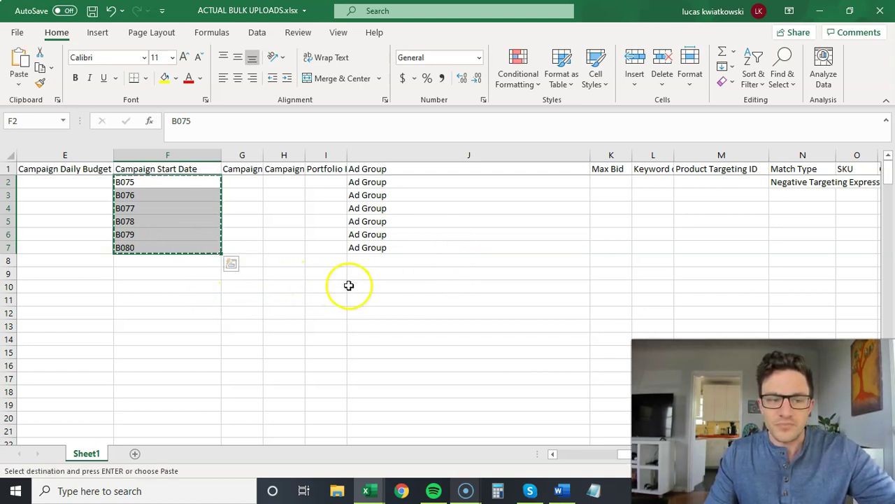
key(Escape)
key(ctrl+c)
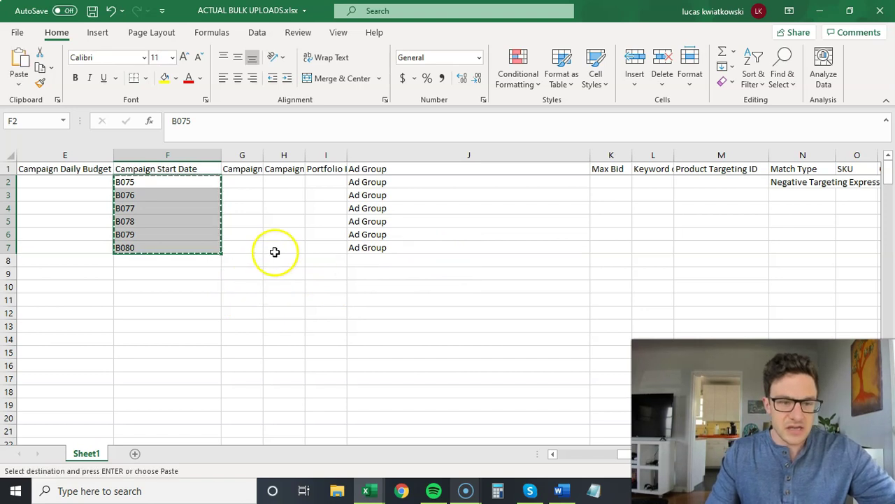
right_click(652, 180)
click(684, 175)
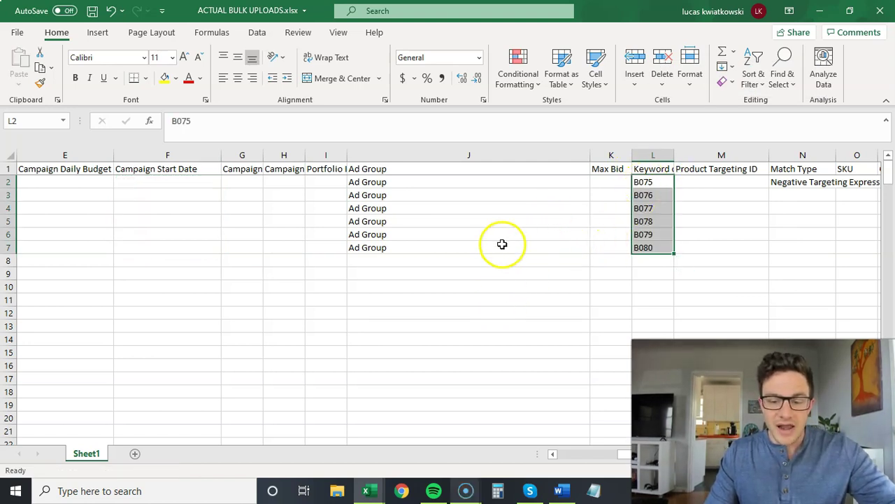
Step: Rewrite the first two ASINs in L2 and L3 as asin="B075" and asin="B076"
click(466, 490)
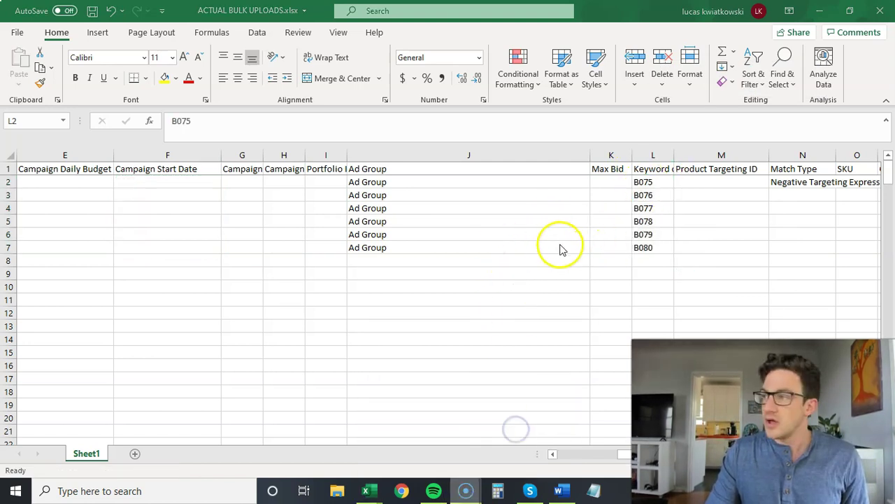
click(643, 182)
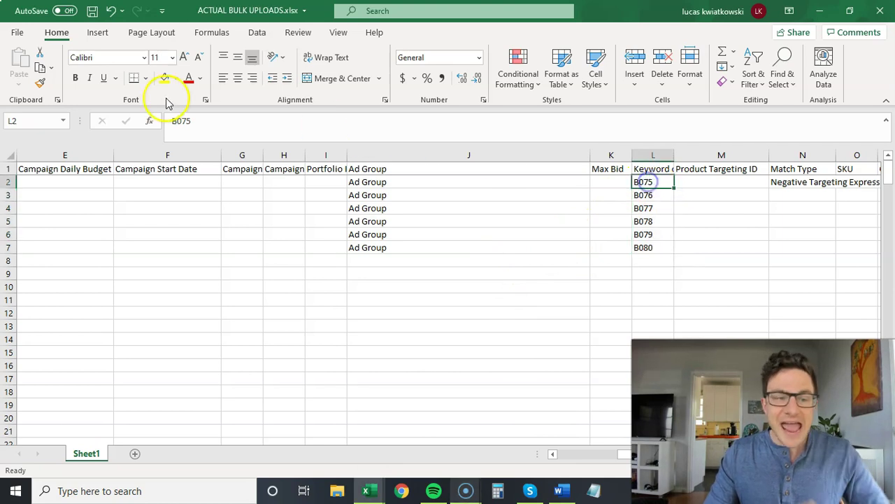
click(172, 121)
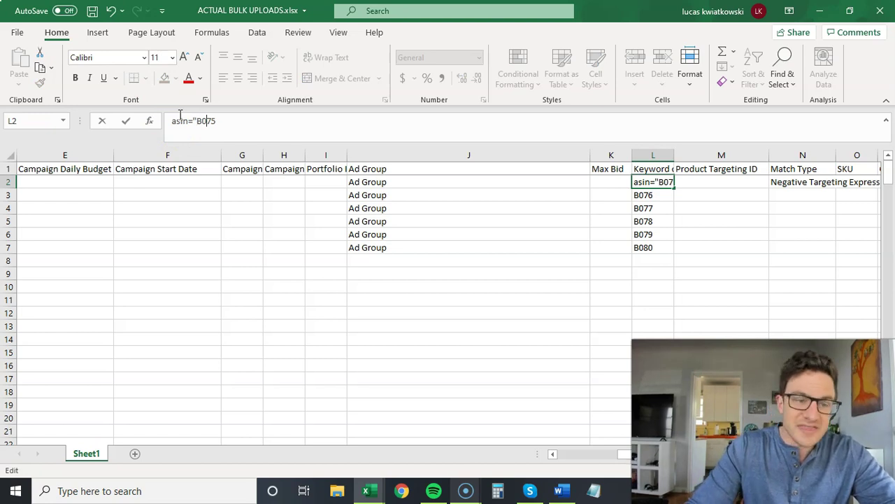
key(Return)
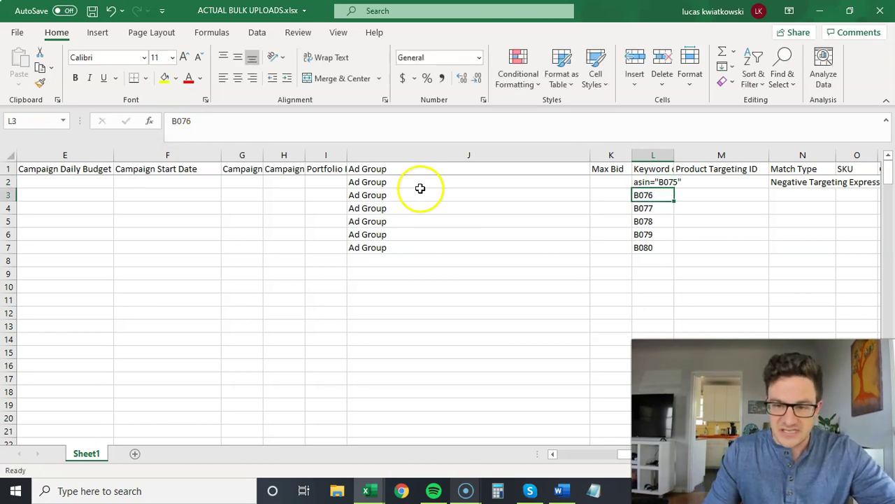
click(653, 183)
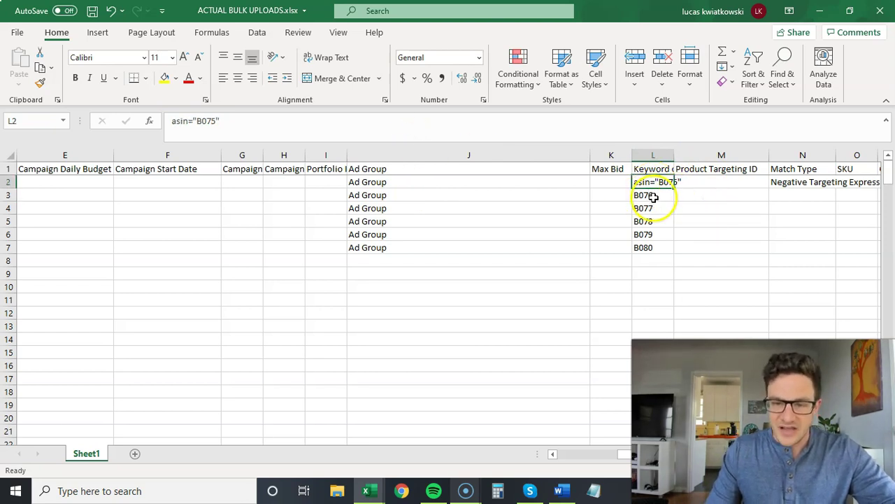
click(650, 198)
click(173, 122)
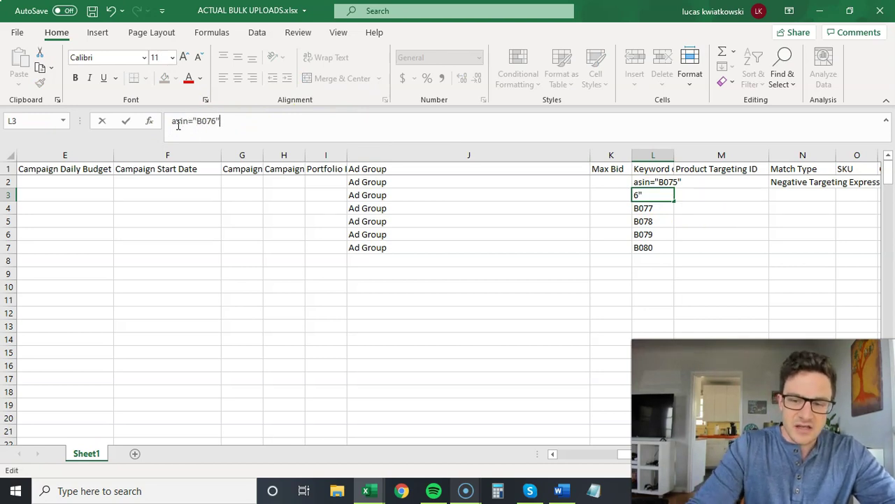
key(Return)
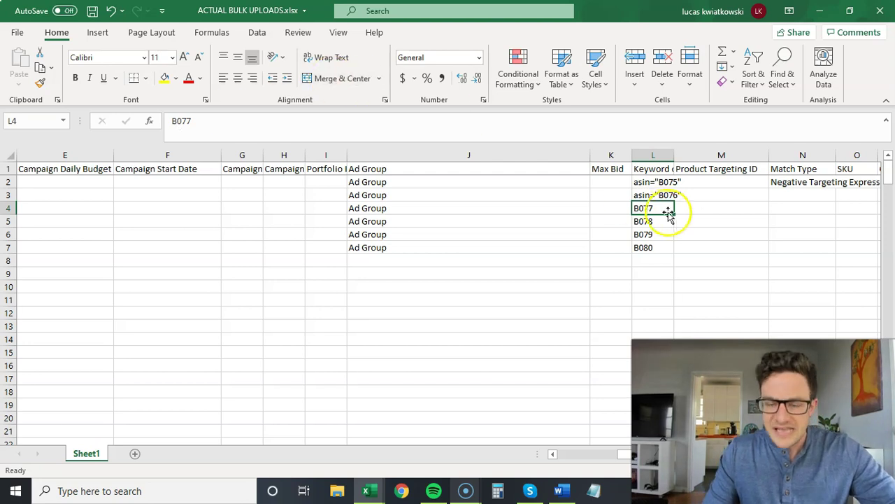
Step: Copy the two asin expressions from L2:L3 into M2:M3 under Product Targeting ID and widen column L
drag(651, 182, 649, 194)
key(ctrl+c)
click(712, 182)
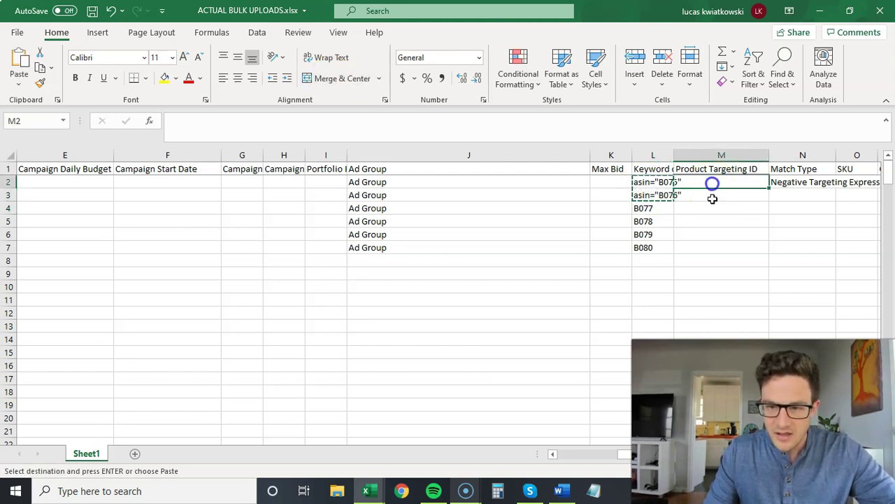
key(ctrl+v)
key(Escape)
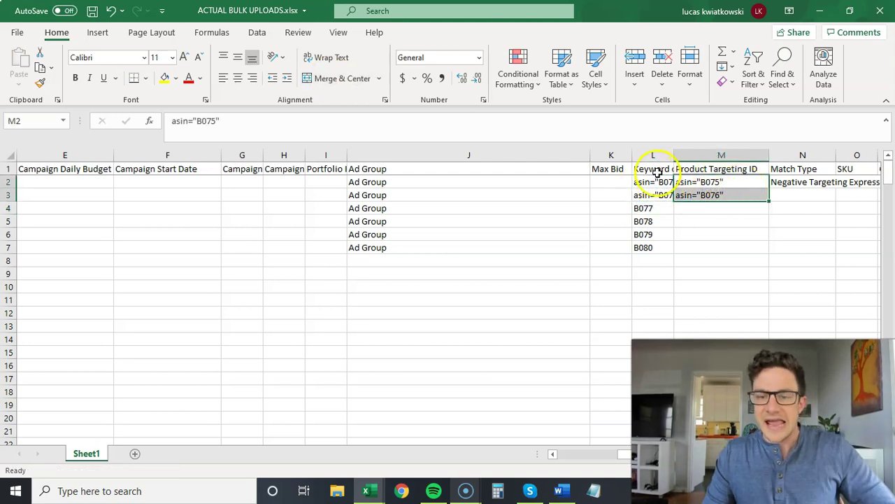
drag(672, 160, 717, 156)
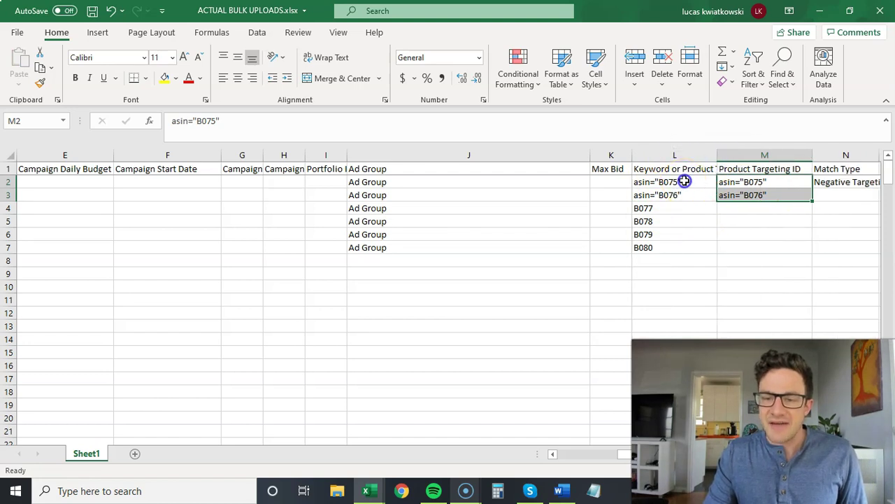
Step: Examine the headers and entries of the Keyword or Product Targeting, Product Targeting ID and Match Type columns
click(682, 182)
click(683, 197)
click(690, 182)
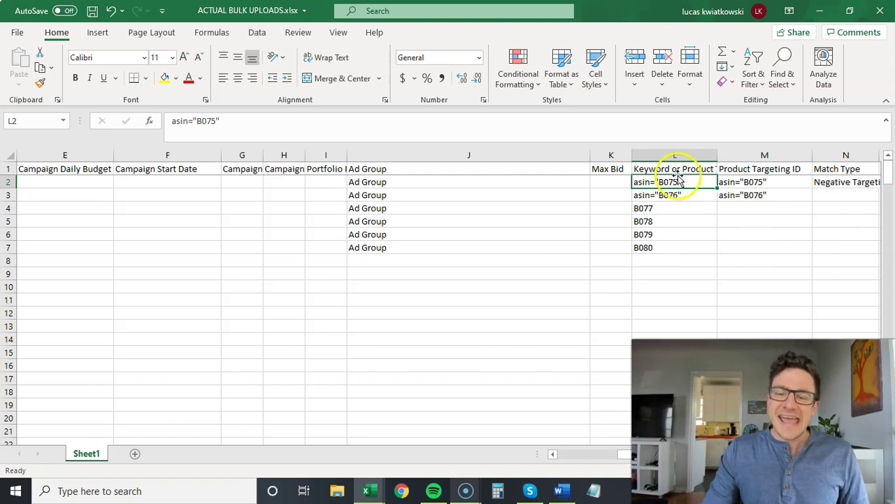
click(682, 170)
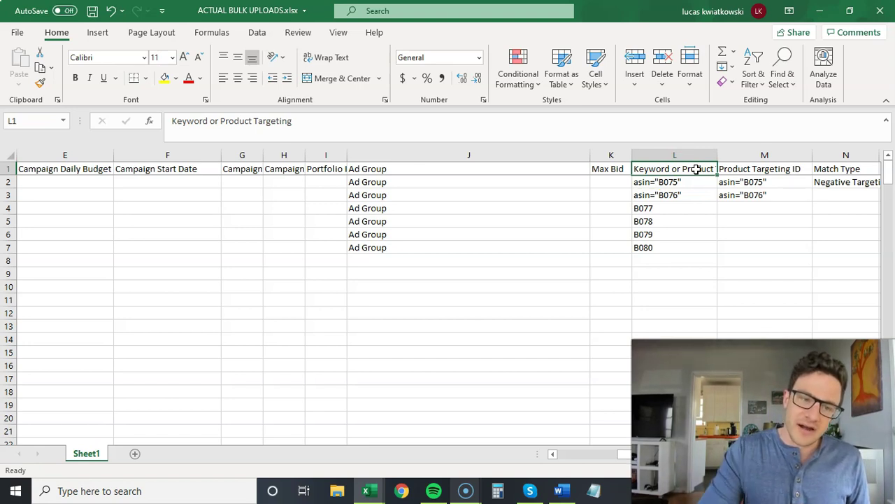
click(762, 174)
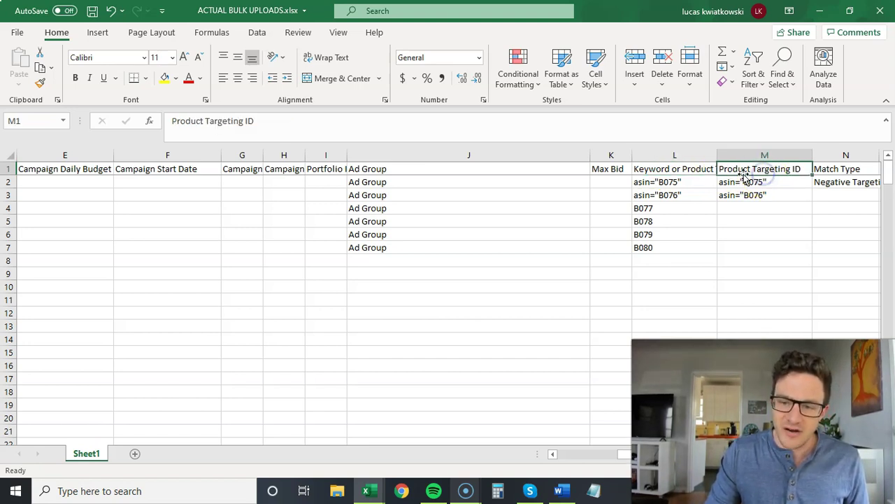
click(686, 183)
click(739, 182)
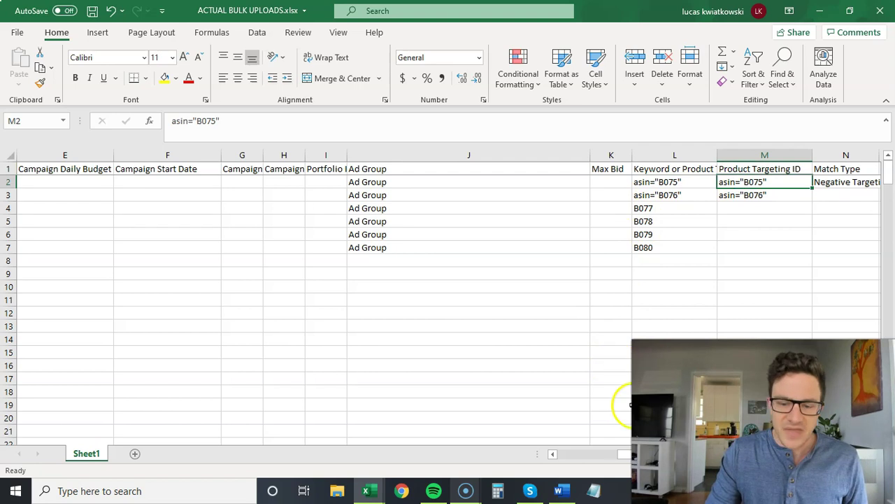
scroll(623, 454, right, 2)
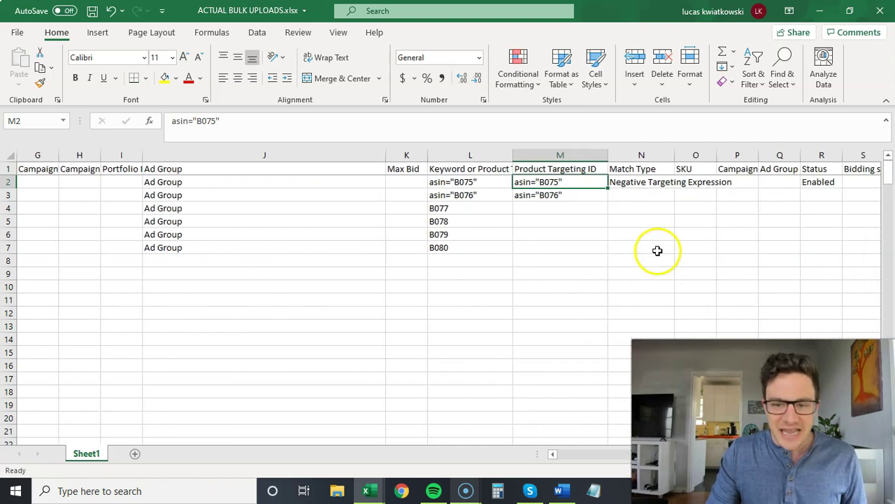
click(634, 187)
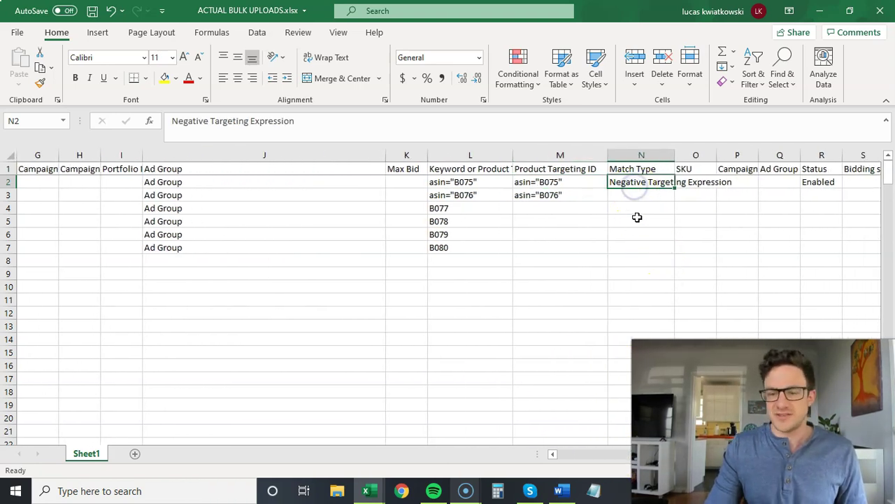
click(642, 168)
click(644, 183)
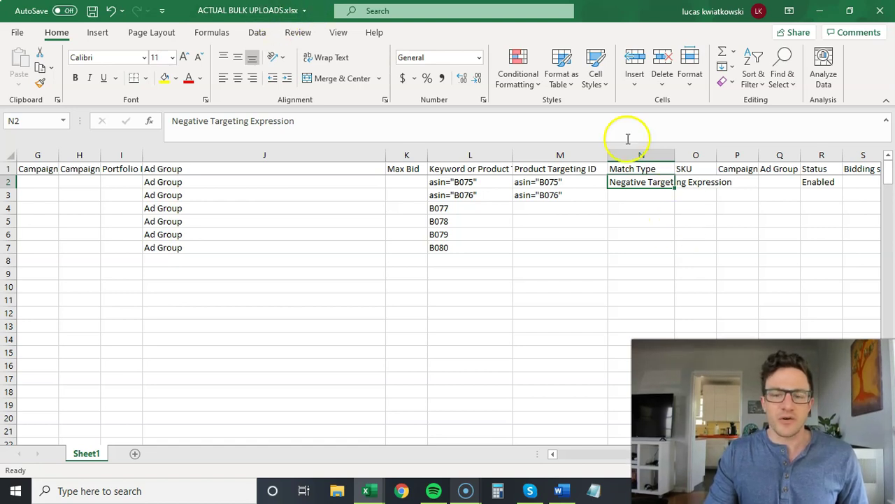
click(635, 196)
click(635, 184)
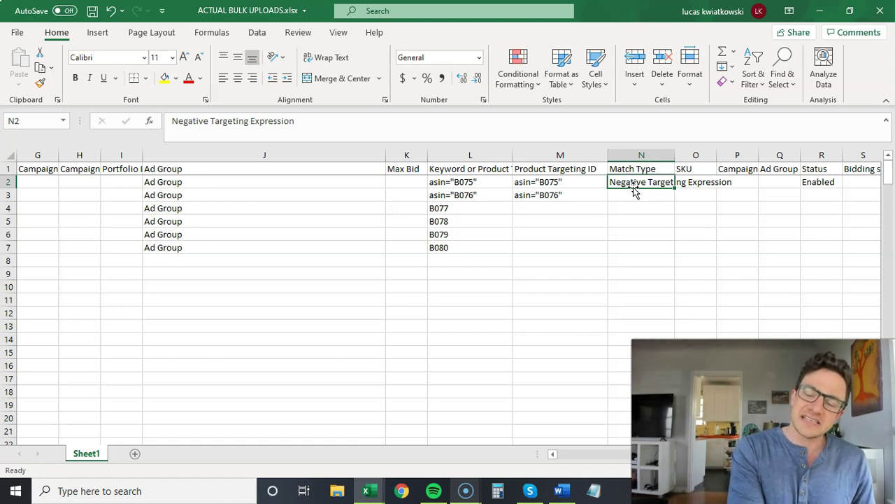
Step: Fill the Negative Targeting Expression match type from N2 and the Enabled status from R2 down to row 3
drag(466, 198, 596, 192)
click(630, 184)
drag(675, 188, 674, 201)
click(803, 182)
drag(843, 188, 841, 202)
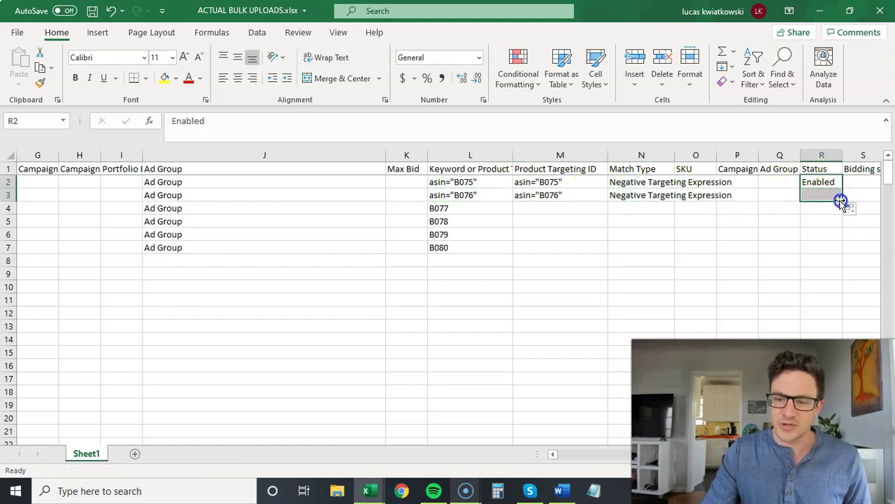
drag(163, 183, 171, 193)
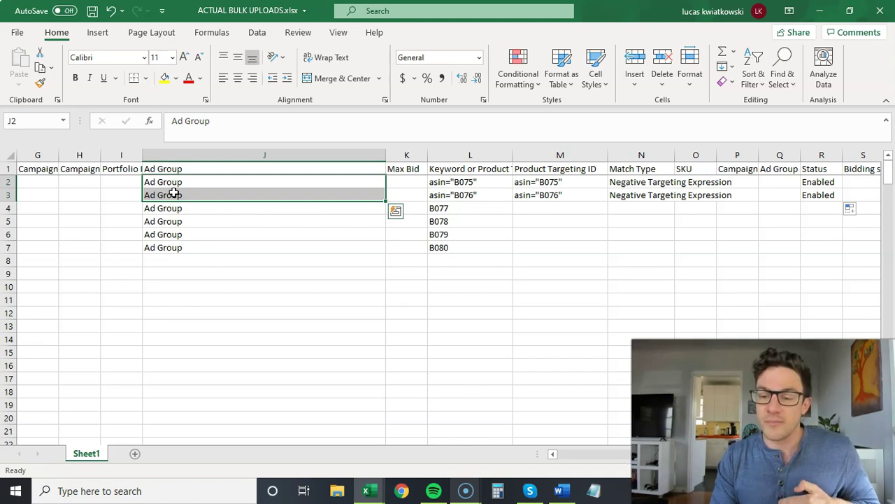
Step: Change the match type in N2 to Negative Exact
click(622, 182)
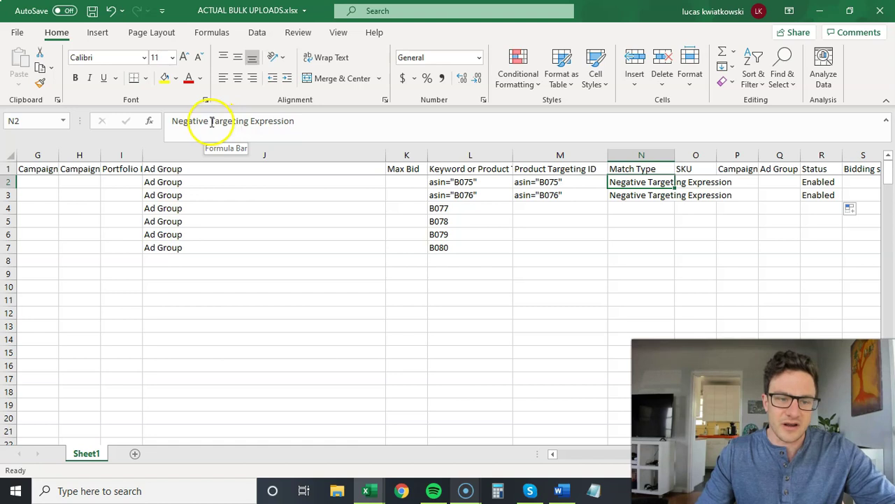
drag(211, 121, 311, 126)
text(Exact)
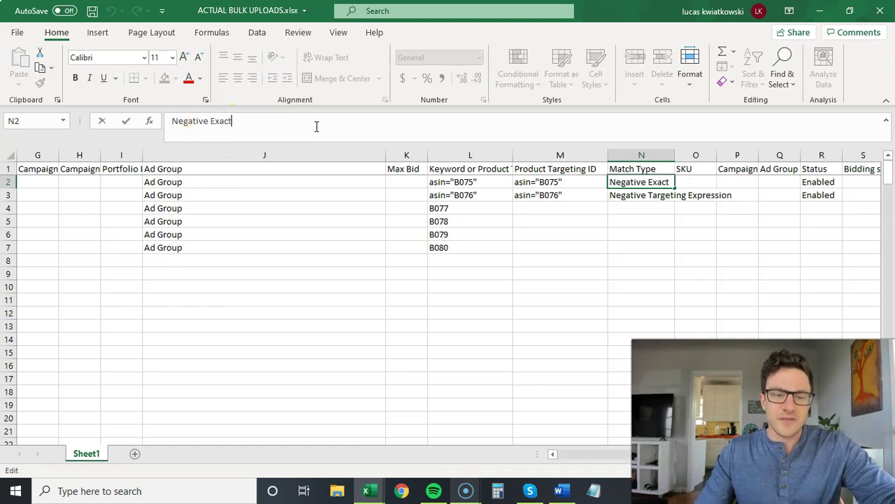
Step: Restore the match type in N2 by copying Negative Targeting Expression from N3 over it
click(640, 203)
click(641, 197)
key(ctrl+c)
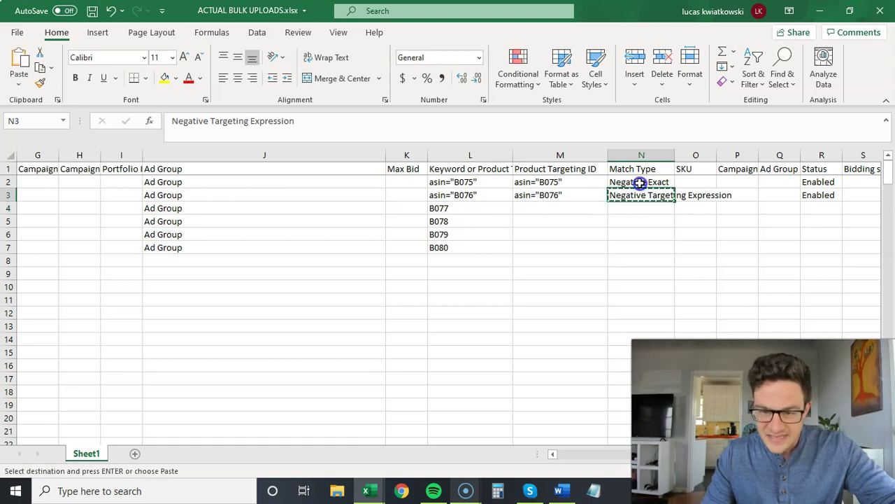
click(635, 182)
key(ctrl+v)
key(Escape)
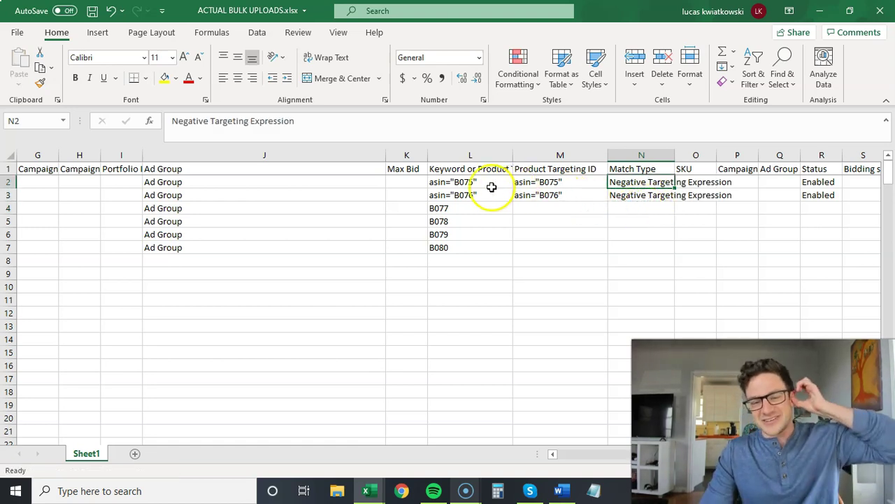
drag(472, 186, 518, 192)
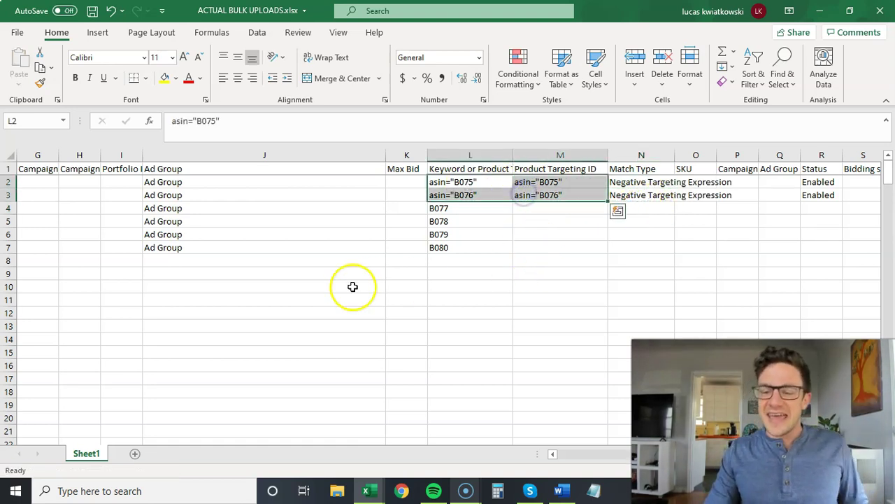